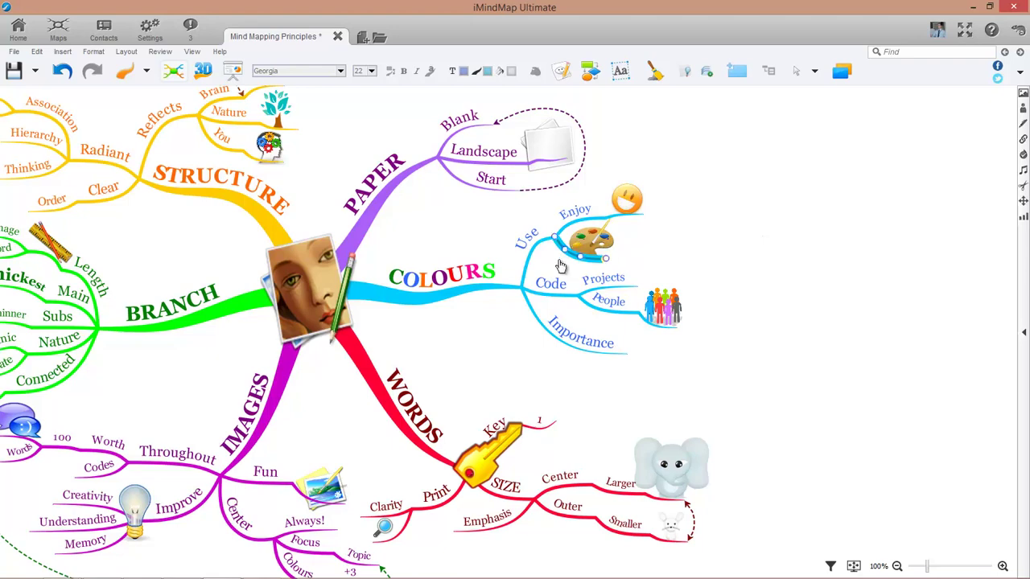
# Add two box branches to the Importance branch and a third box branch off the lower one.
pyautogui.moveTo(632, 352)
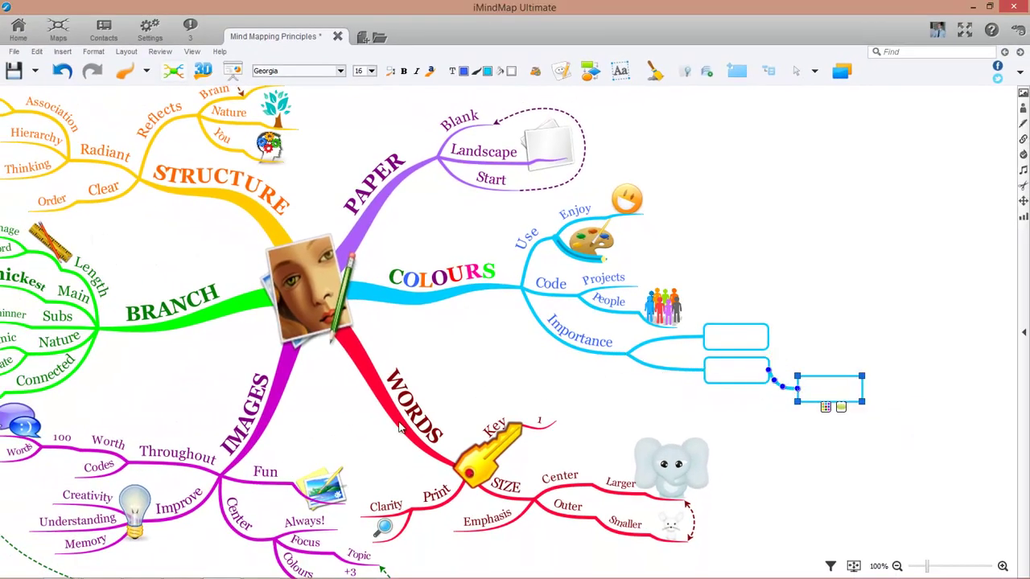
# Switch to PowerPoint, show the greyscale tube map slide, snip it and save the capture as snip1 in the Snippets folder.
pyautogui.click(185, 568)
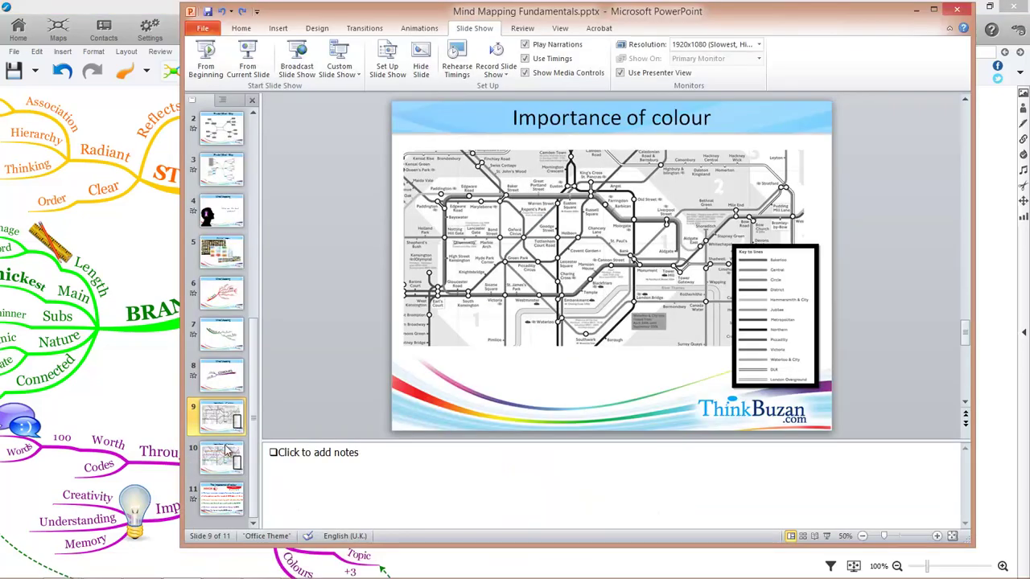
pyautogui.click(226, 500)
pyautogui.click(234, 419)
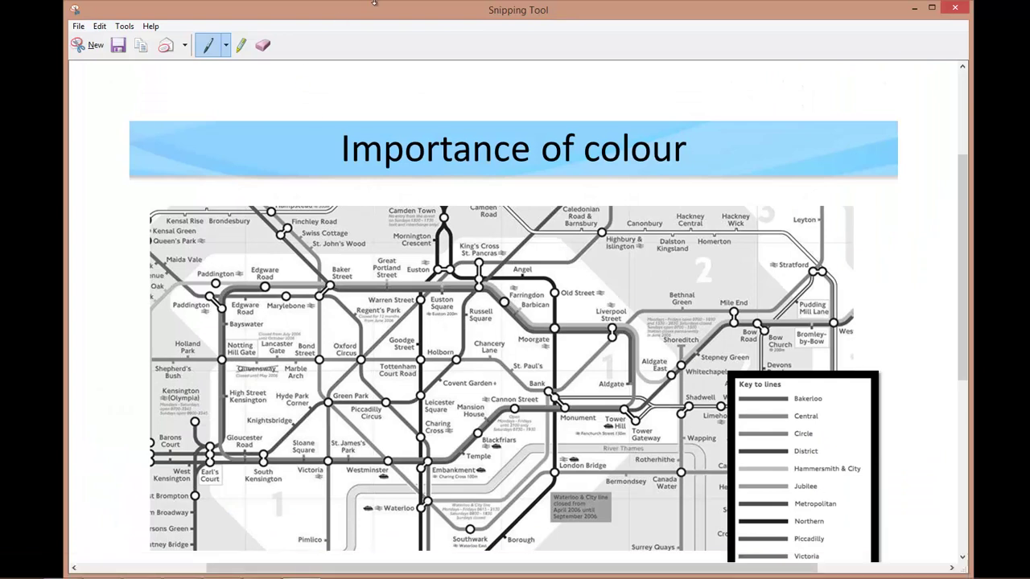
pyautogui.click(118, 45)
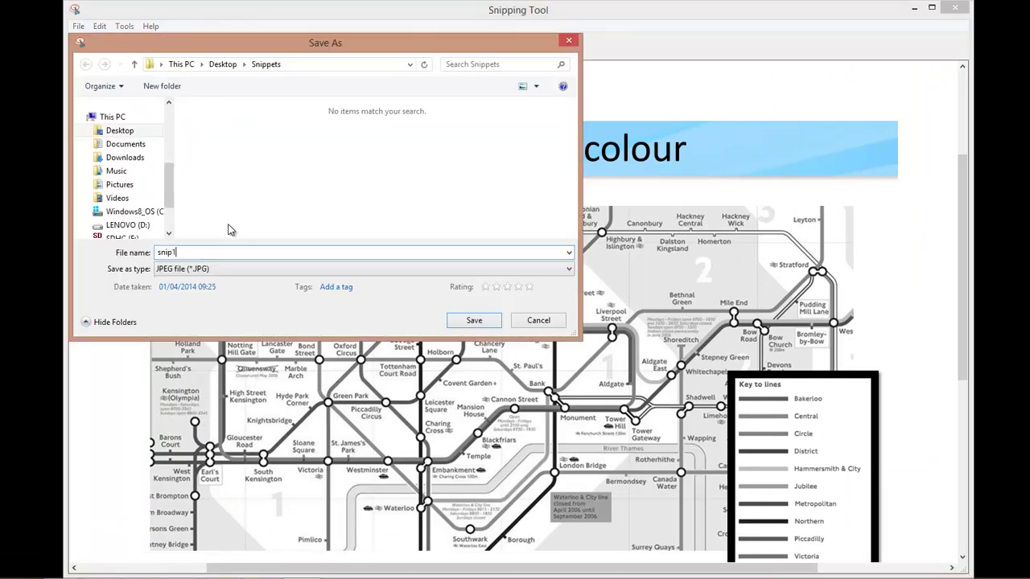
pyautogui.press('Return')
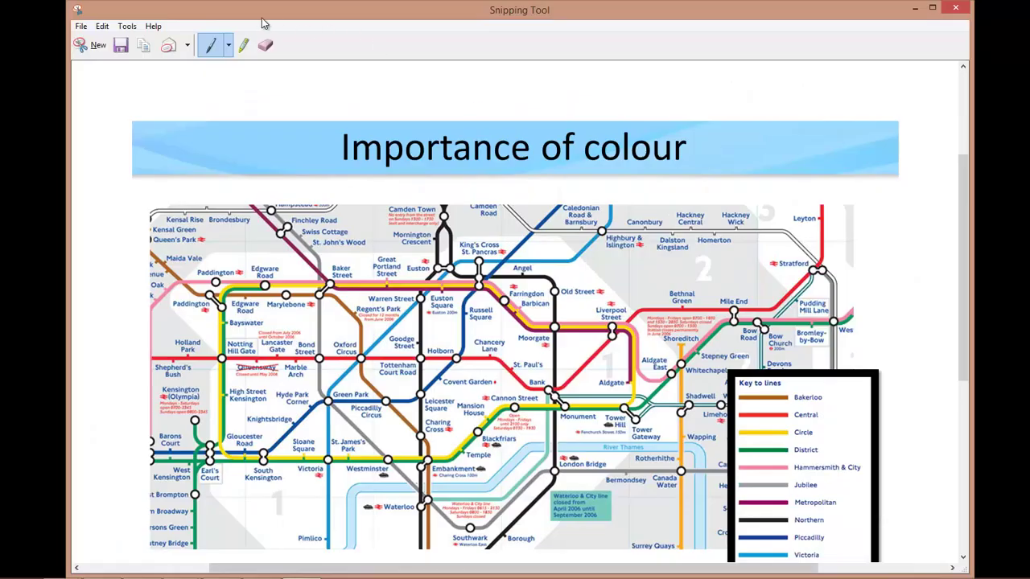
# Save the snip of the coloured tube map slide as snip2 in the Snippets folder.
pyautogui.click(121, 45)
pyautogui.write('sni')
pyautogui.press('Return')
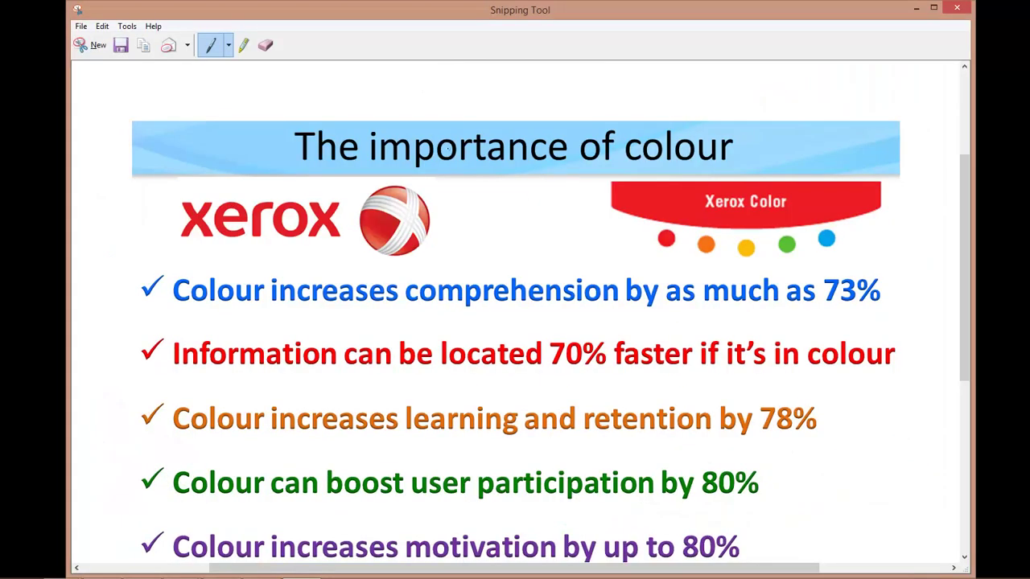
# Save the snip of the Xerox slide "The importance of colour" as snip3.
pyautogui.click(121, 45)
pyautogui.write('snip3')
pyautogui.press('Return')
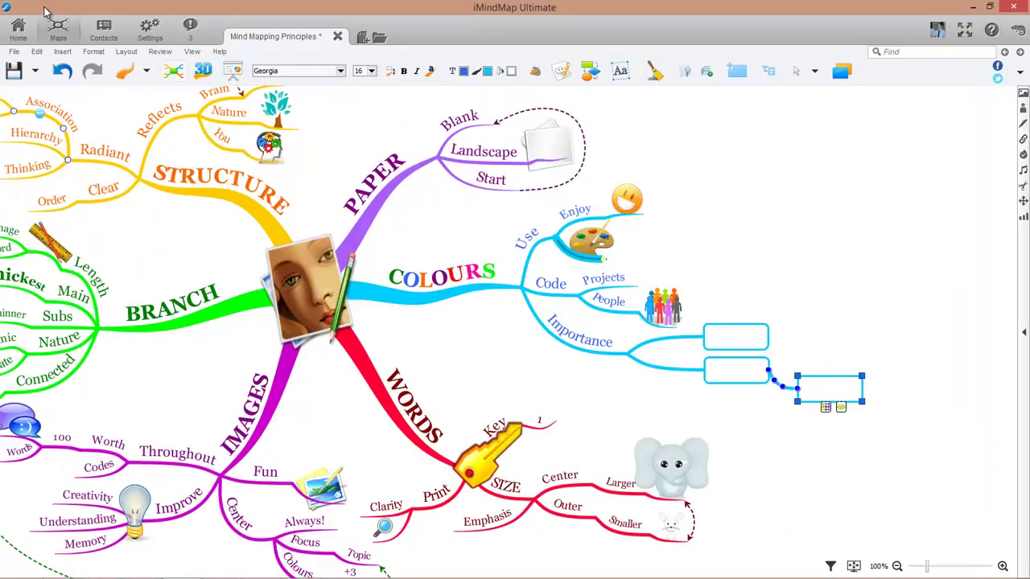
# Back in iMindMap, insert snip1.JPG from the Snippets folder into the upper box branch of Importance.
pyautogui.moveTo(691, 415); pyautogui.dragTo(641, 409)
pyautogui.click(683, 339)
pyautogui.moveTo(62, 566)
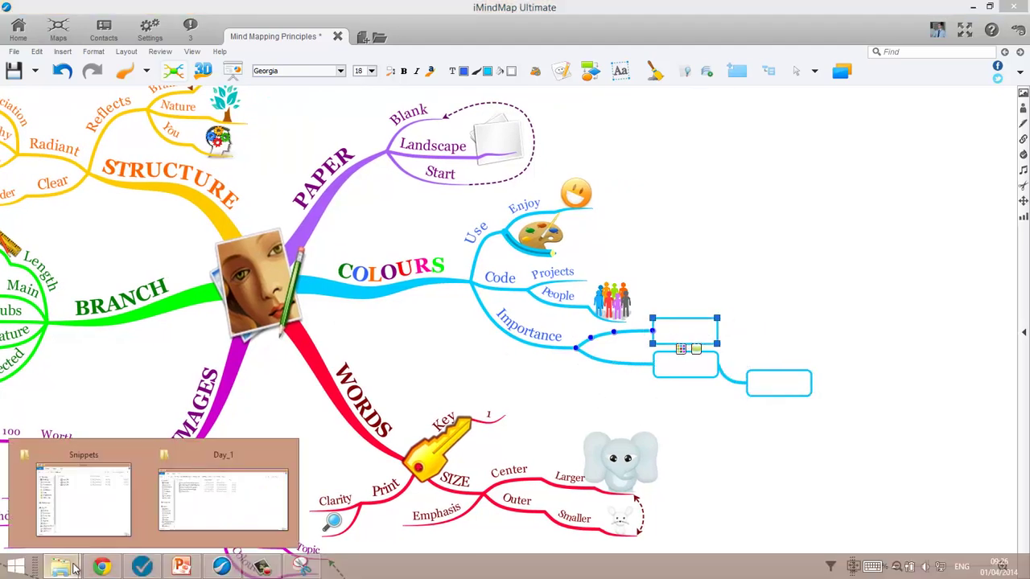
pyautogui.click(71, 503)
pyautogui.moveTo(157, 85); pyautogui.dragTo(674, 331)
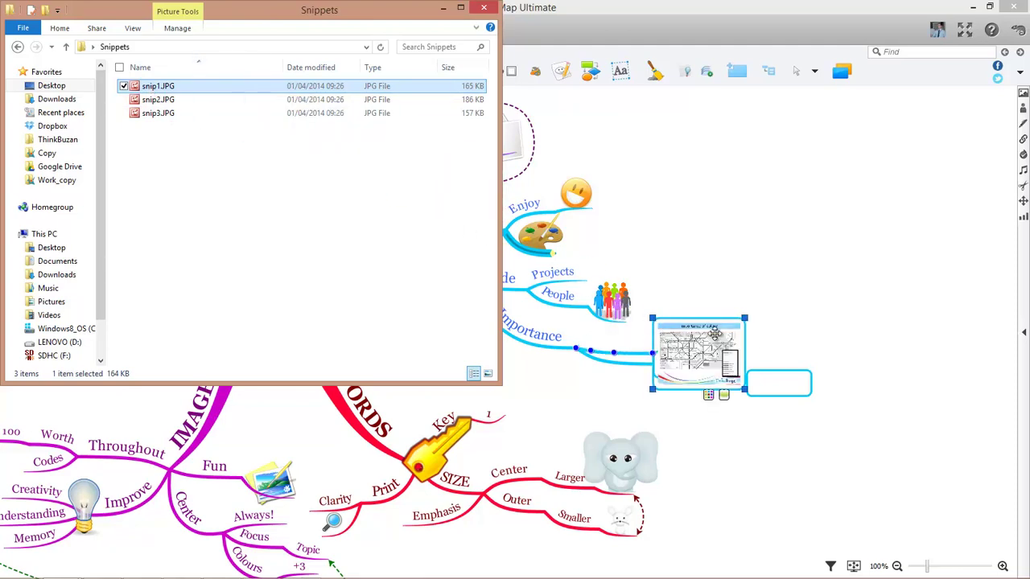
pyautogui.click(728, 337)
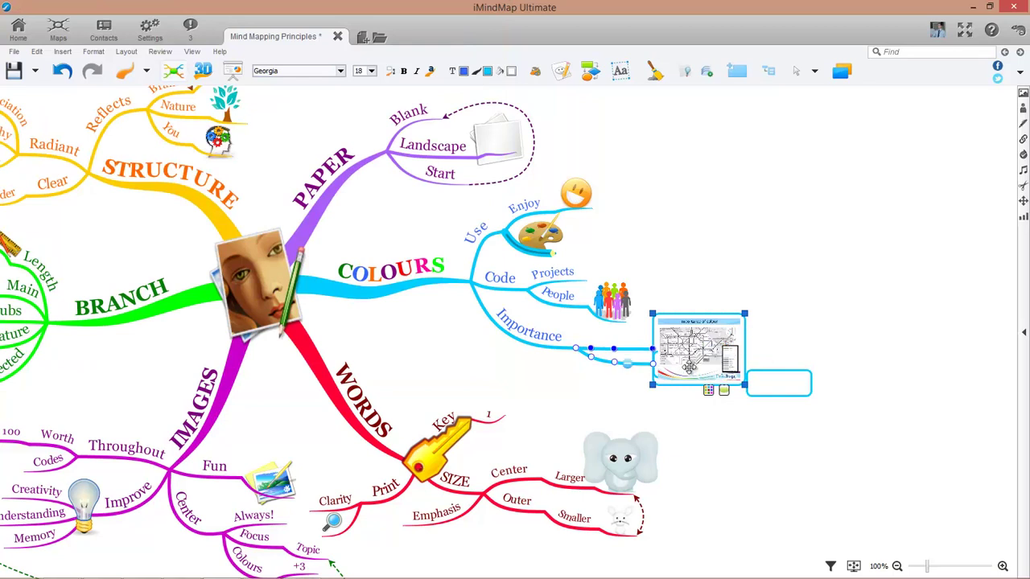
# Move the lower box branch below the greyscale map picture and insert snip2.JPG into it.
pyautogui.moveTo(716, 362)
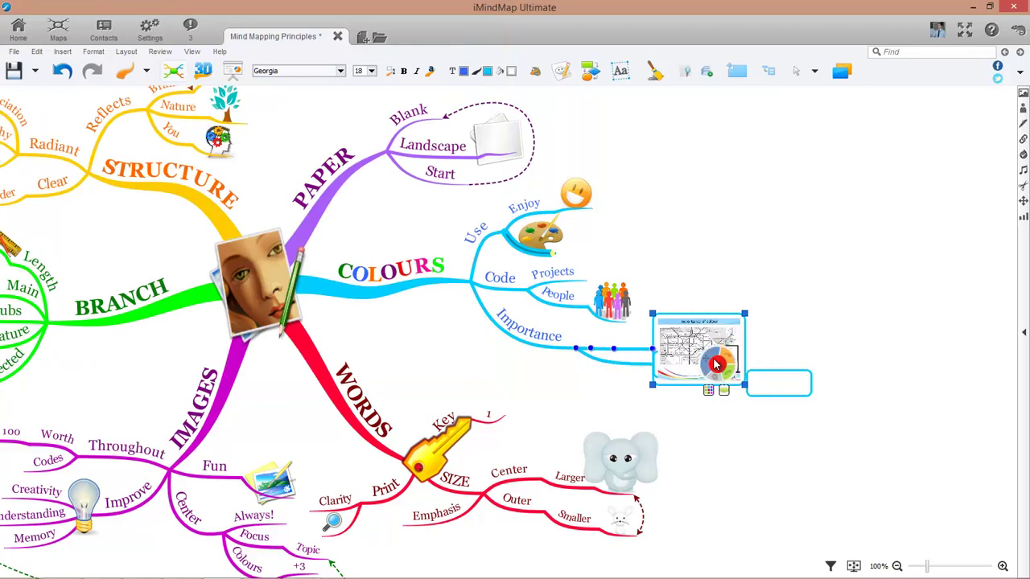
pyautogui.moveTo(715, 362); pyautogui.dragTo(717, 401)
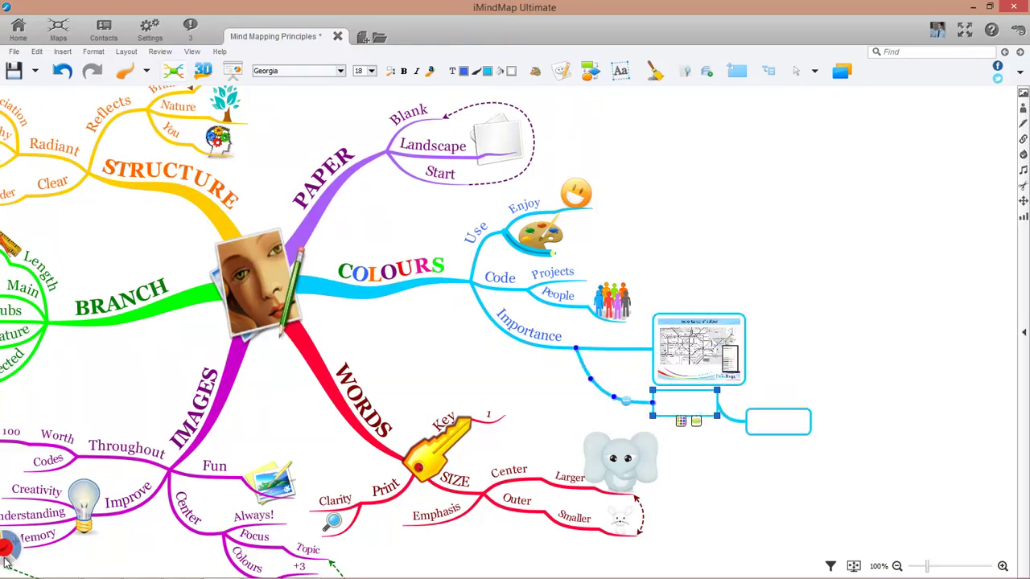
pyautogui.moveTo(60, 567)
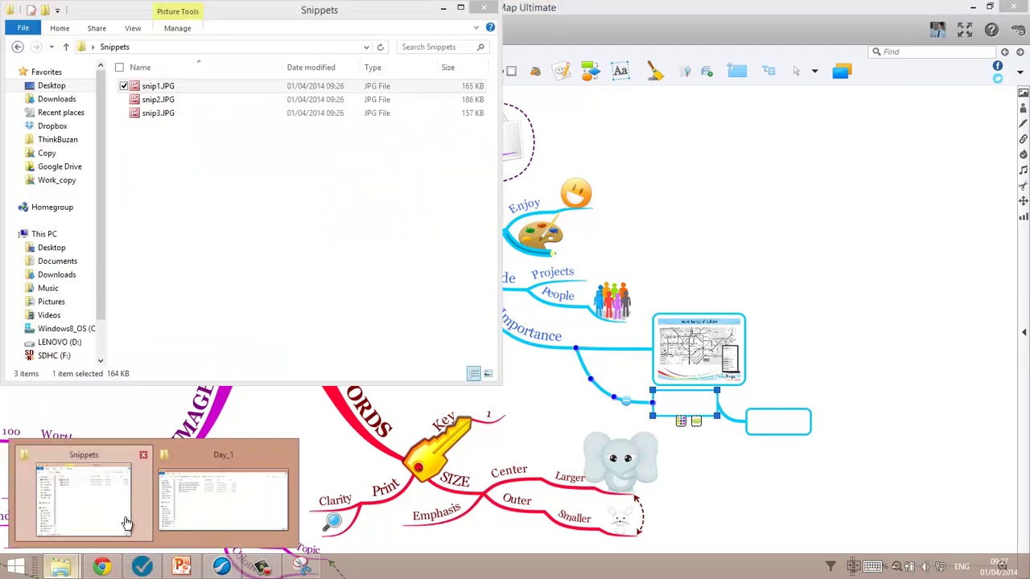
pyautogui.click(126, 523)
pyautogui.moveTo(157, 99); pyautogui.dragTo(680, 402)
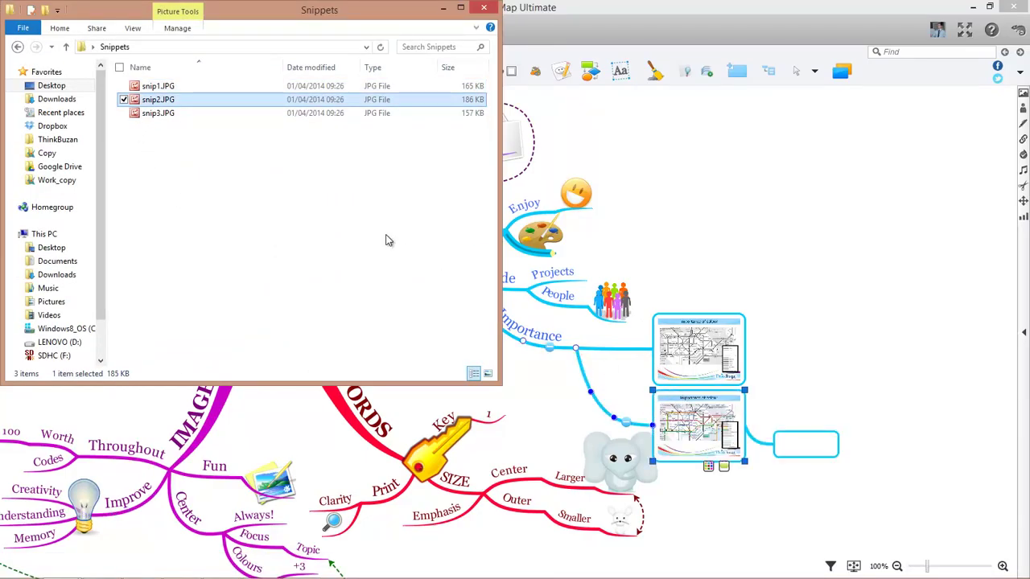
# Insert snip3.JPG into the empty child box branch beside the coloured map, and return to the mind map.
pyautogui.click(155, 114)
pyautogui.moveTo(641, 362); pyautogui.dragTo(819, 448)
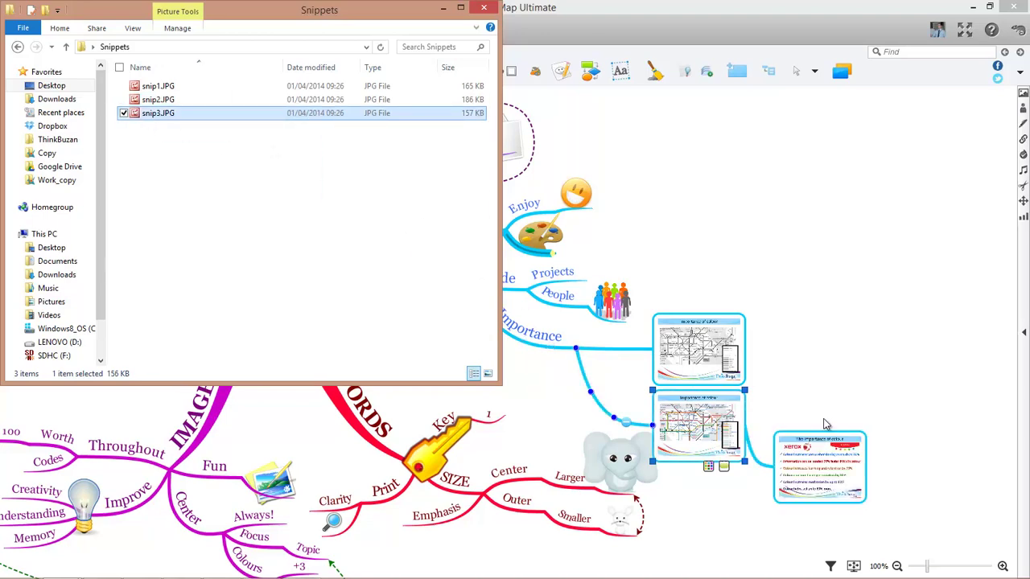
pyautogui.click(825, 422)
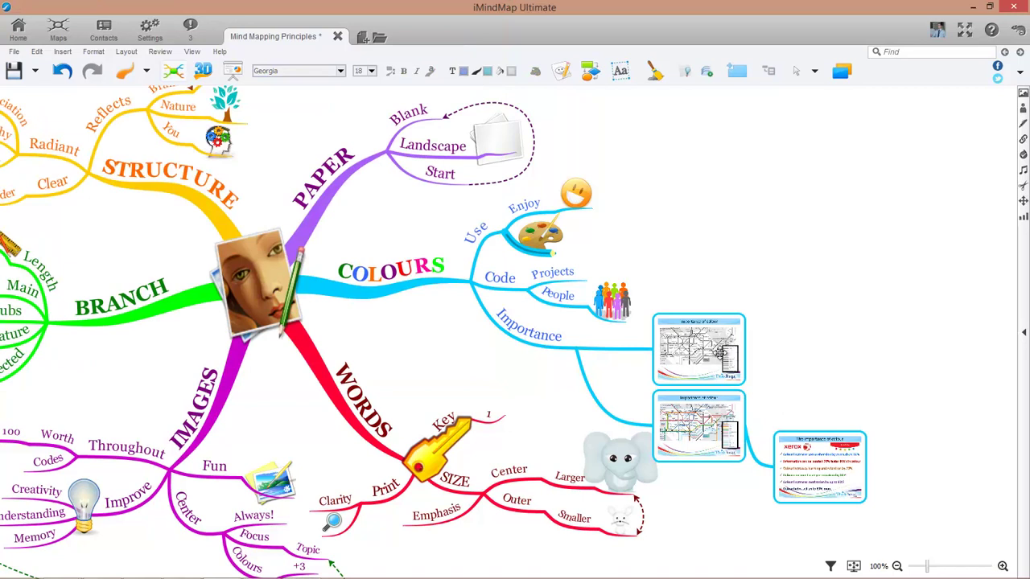
# Nudge the two tube map box branches slightly outward from the Importance branch and deselect them.
pyautogui.click(740, 345)
pyautogui.click(745, 426)
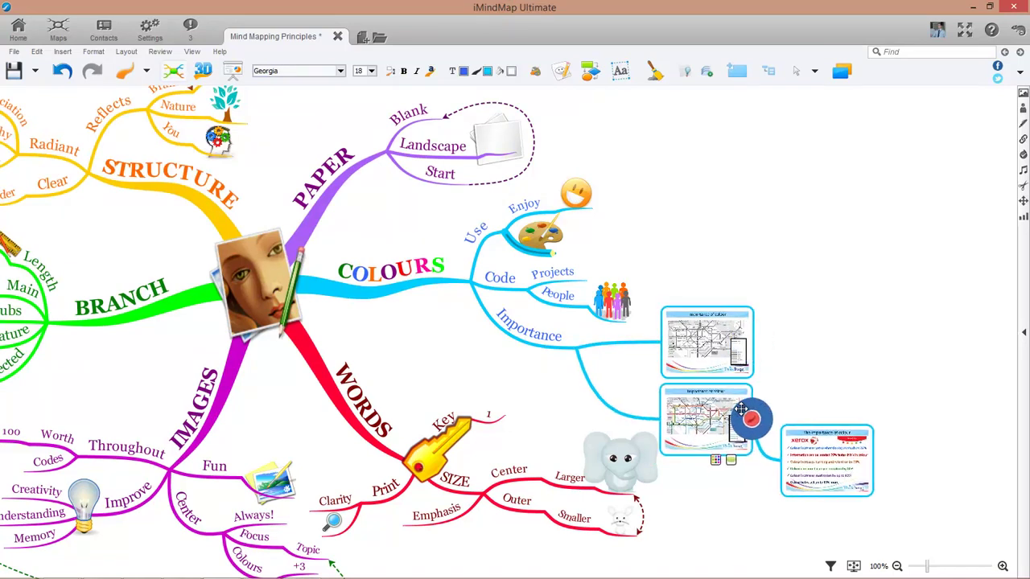
pyautogui.click(886, 425)
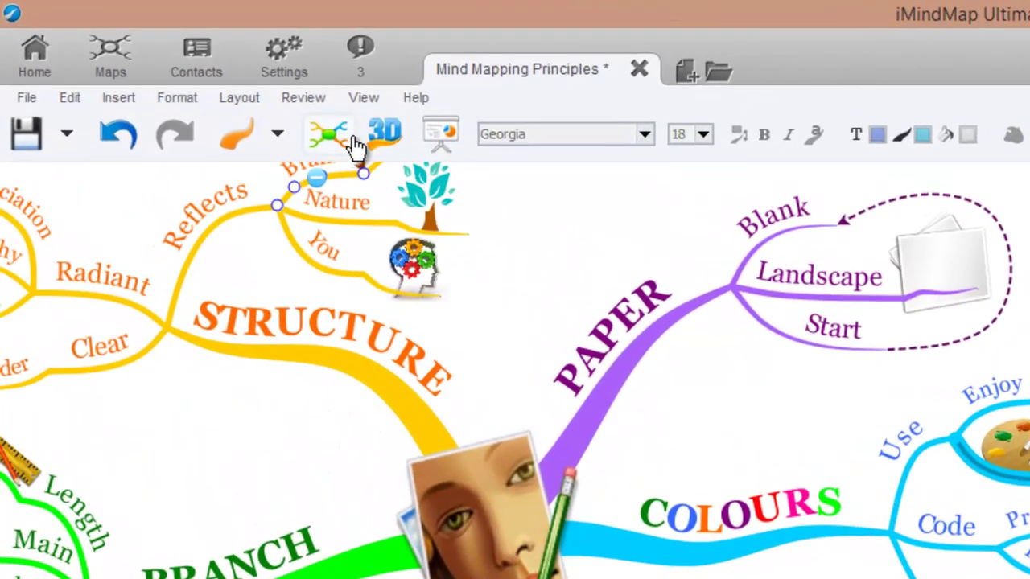
# Open the mind map's presentation builder and auto-complete the slides for all branches.
pyautogui.click(435, 134)
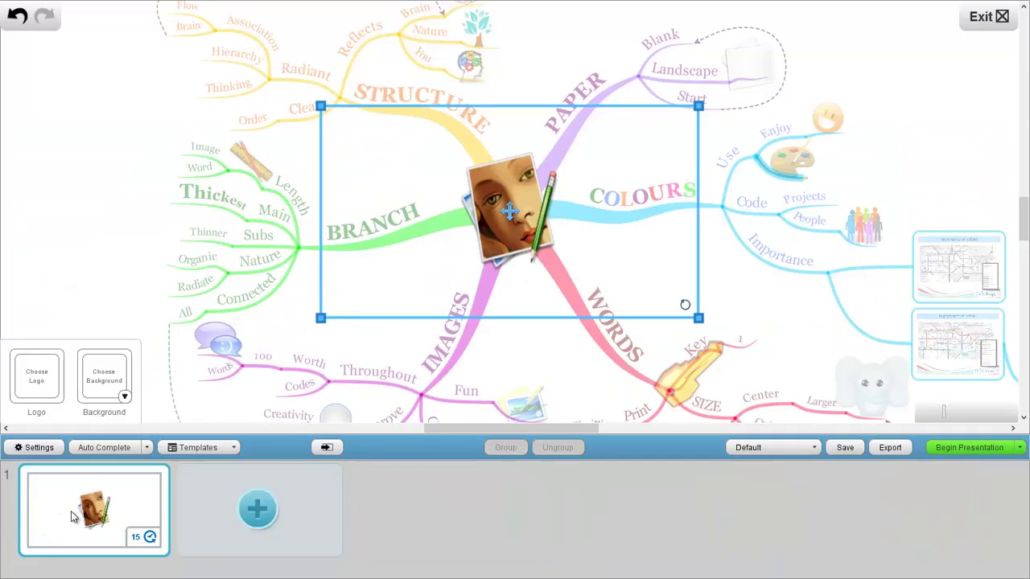
pyautogui.click(103, 453)
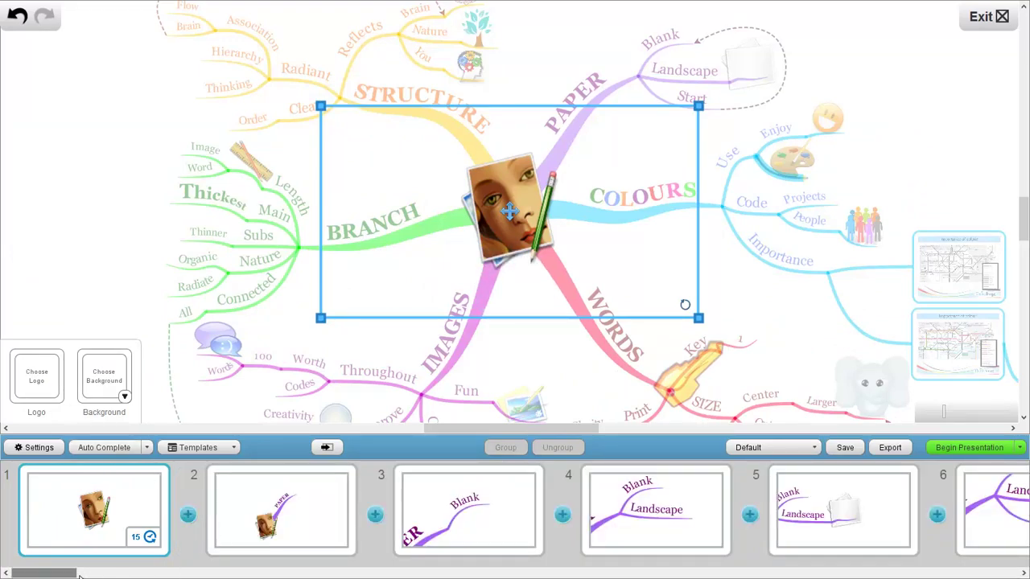
# Shrink slide 17's frame and centre it on the greyscale tube map box.
pyautogui.moveTo(68, 573); pyautogui.dragTo(239, 573)
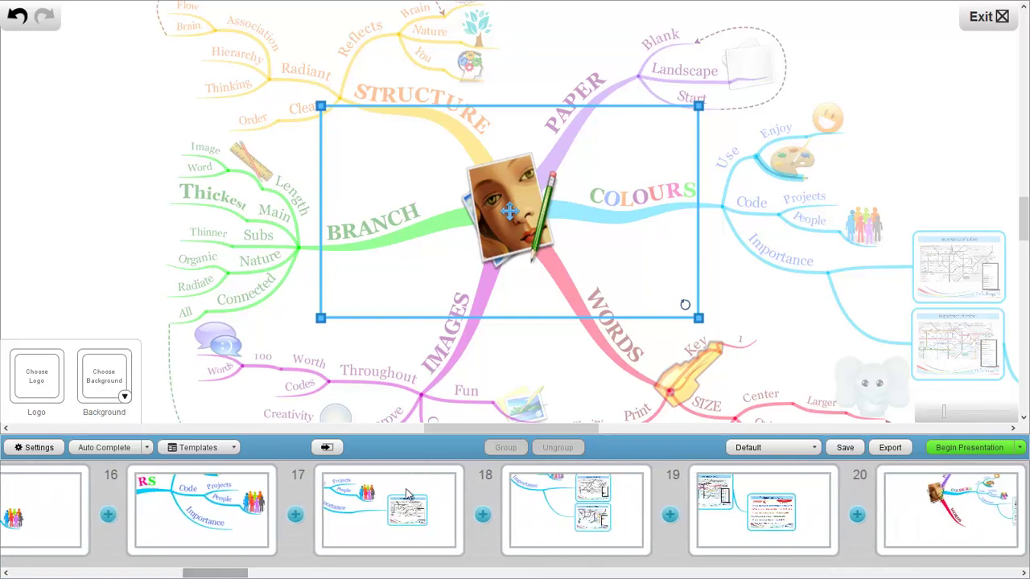
pyautogui.click(392, 516)
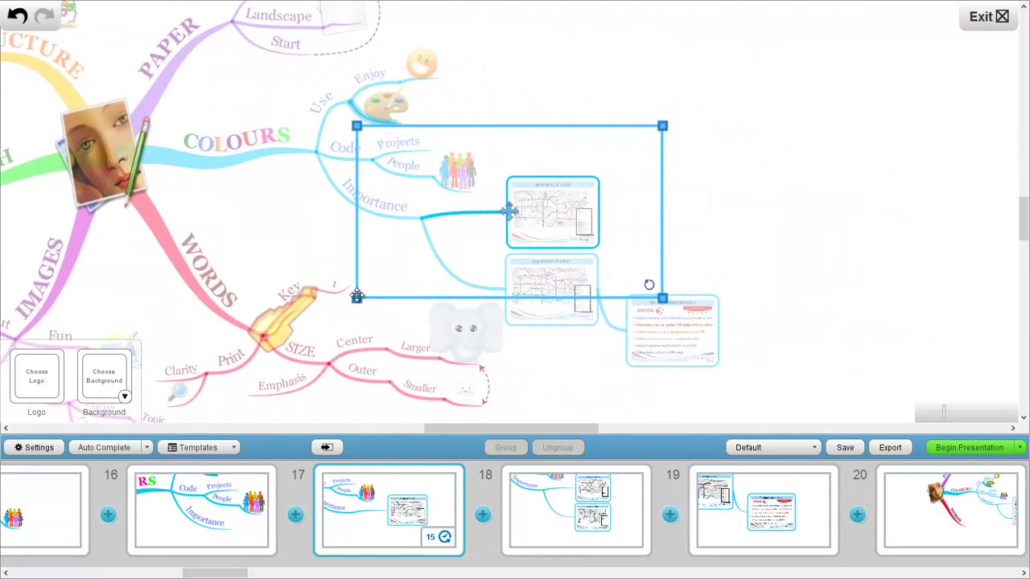
pyautogui.moveTo(357, 297); pyautogui.dragTo(475, 258)
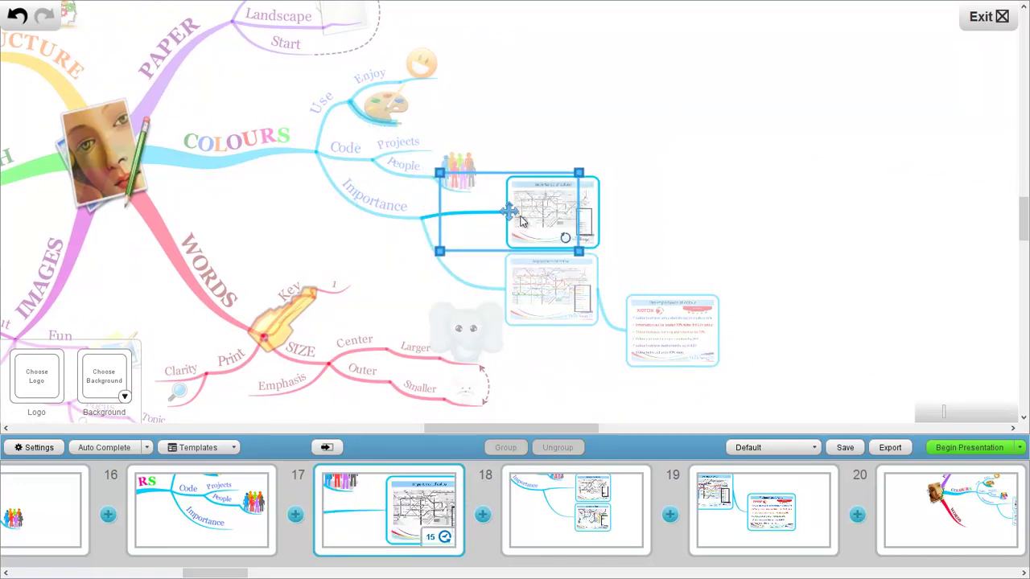
pyautogui.moveTo(509, 211); pyautogui.dragTo(553, 212)
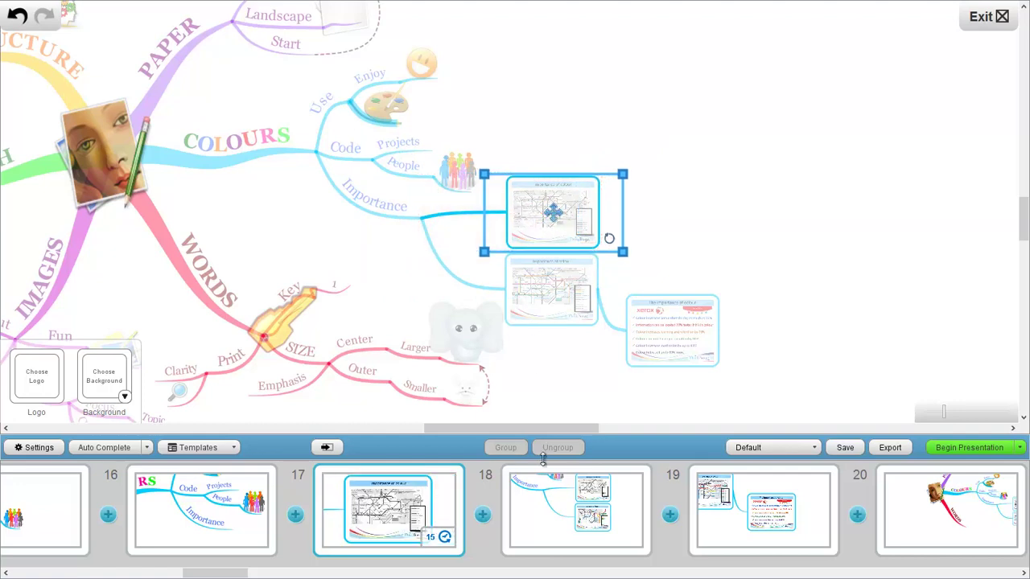
# Shrink slide 18's frame and centre it so that it tightly frames the coloured tube map box.
pyautogui.click(565, 523)
pyautogui.moveTo(342, 304); pyautogui.dragTo(493, 253)
pyautogui.moveTo(509, 210); pyautogui.dragTo(550, 232)
pyautogui.moveTo(474, 275); pyautogui.dragTo(483, 271)
pyautogui.moveTo(551, 232); pyautogui.dragTo(555, 228)
# Shrink slide 19's frame and reposition it around the Xerox colour facts box.
pyautogui.click(711, 499)
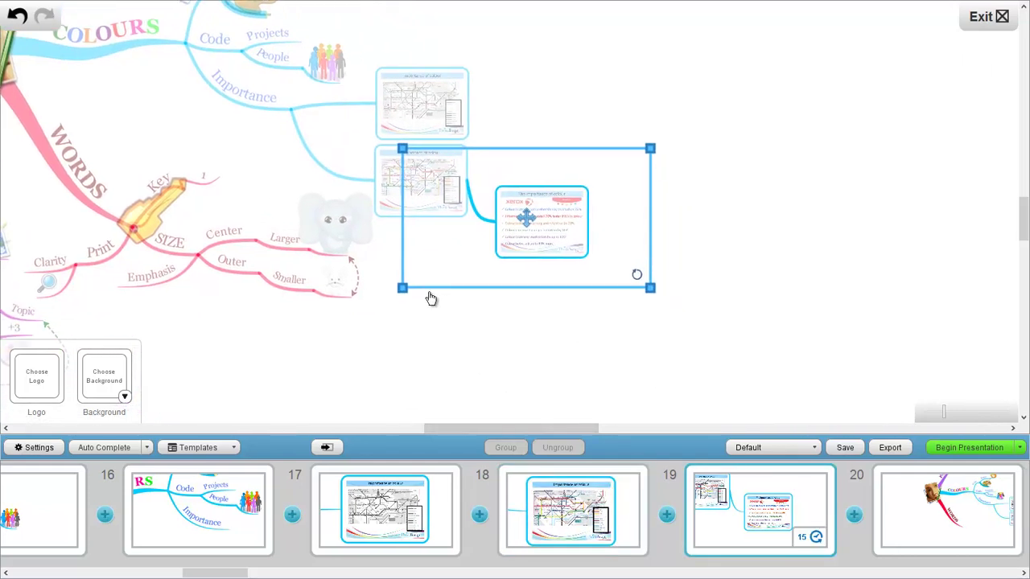
pyautogui.moveTo(384, 281); pyautogui.dragTo(443, 249)
pyautogui.moveTo(509, 211); pyautogui.dragTo(522, 217)
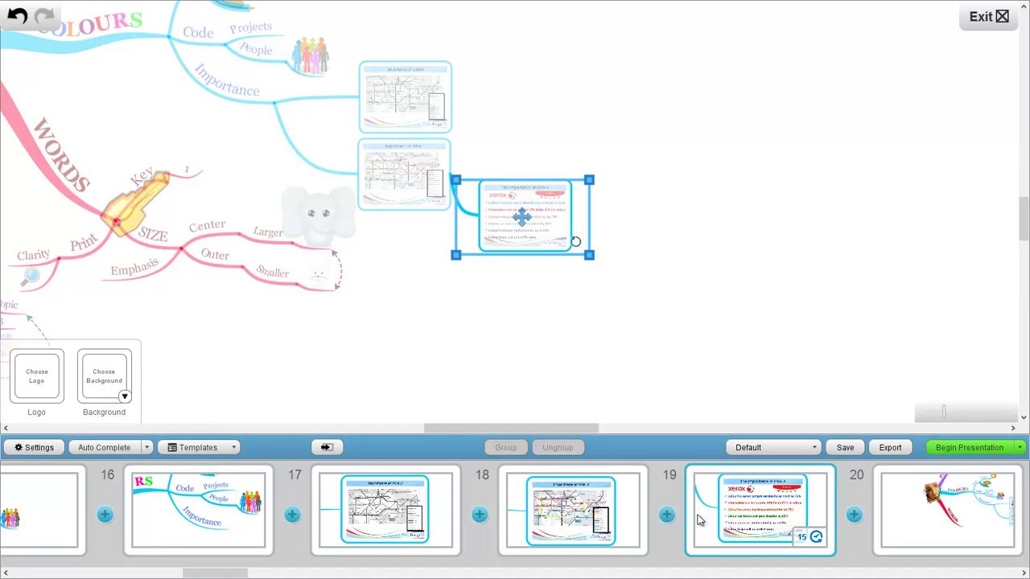
# Select slide 16 and exit the presentation builder to the mind map.
pyautogui.rightClick(202, 517)
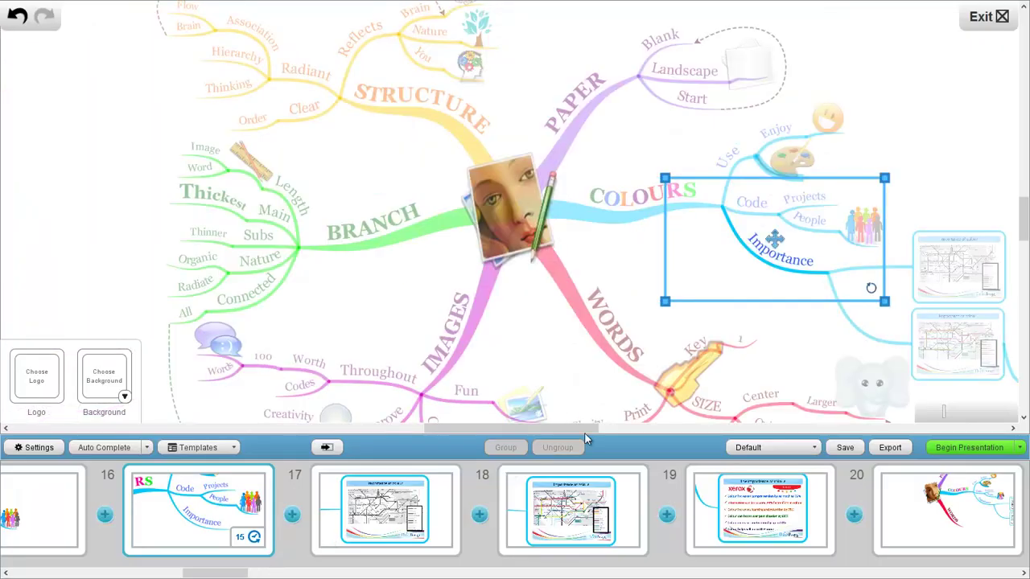
pyautogui.click(983, 16)
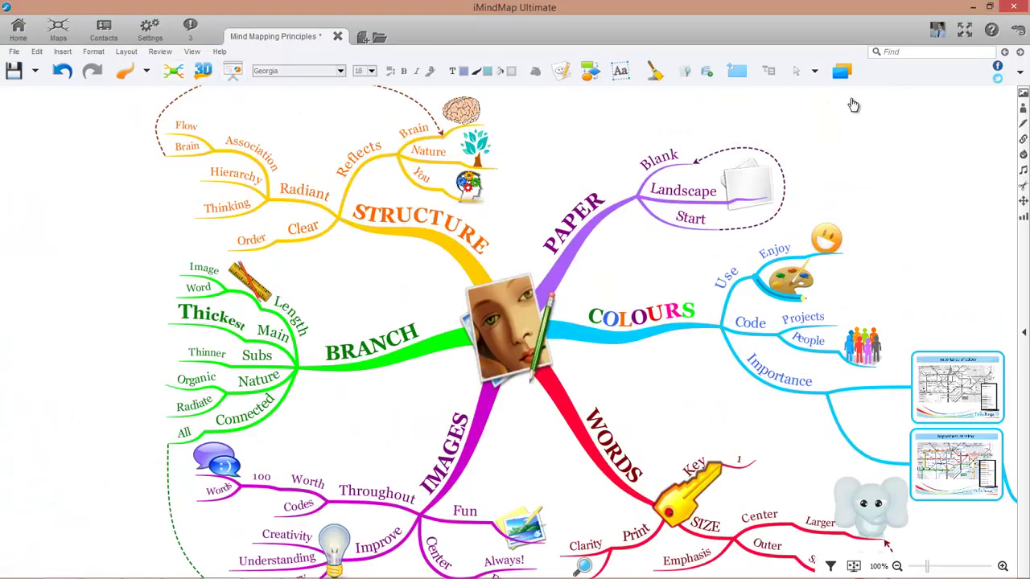